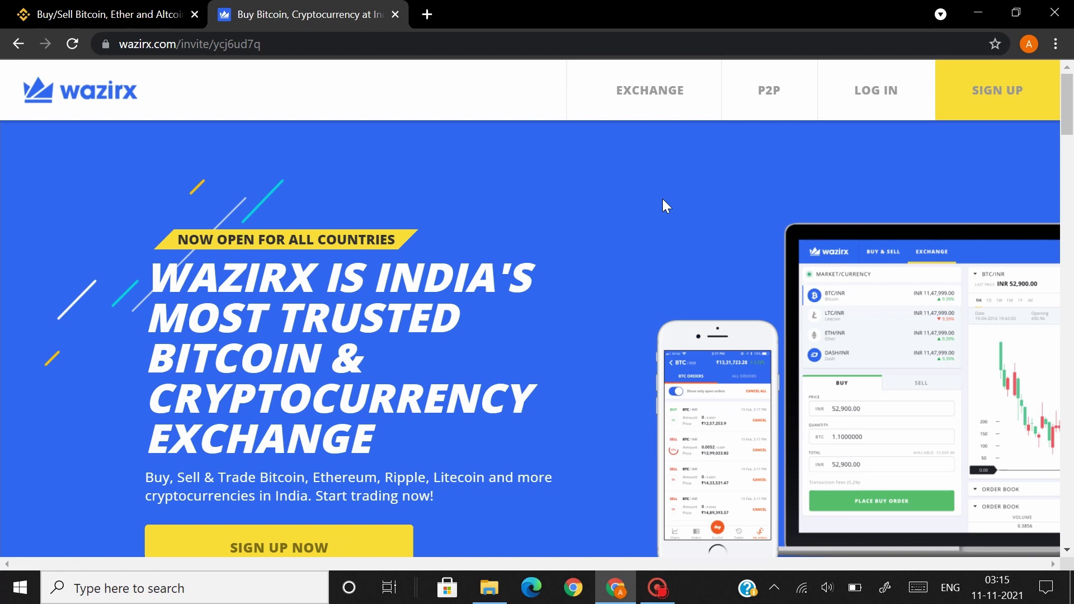
Switch from the WazirX invite page to the Binance home page tab
click(137, 12)
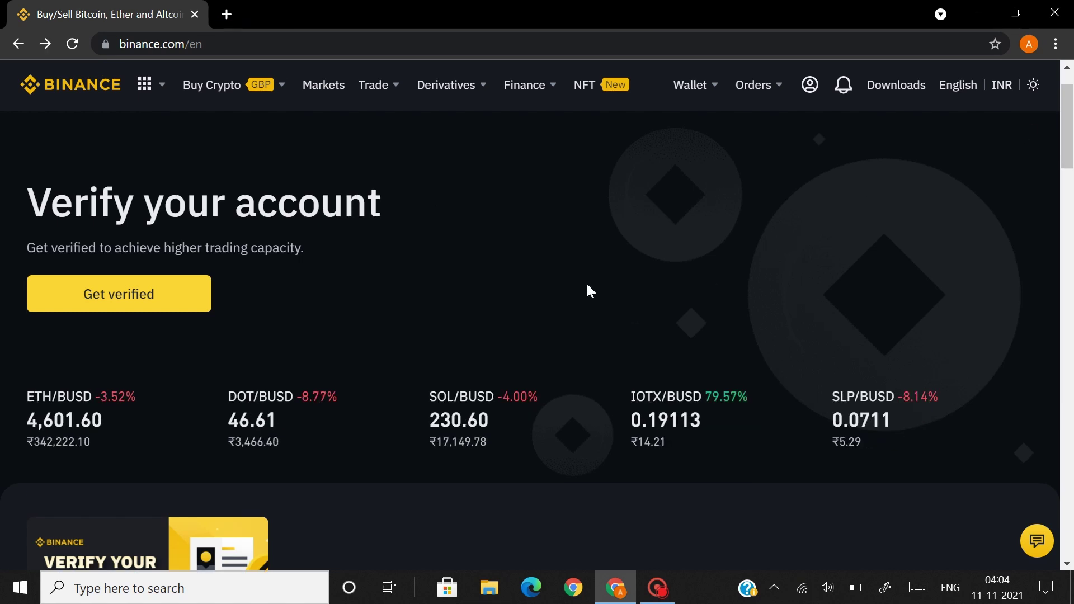
Go from Binance's Wallet Overview to the WazirX partner transfer page
mouse_move(706, 98)
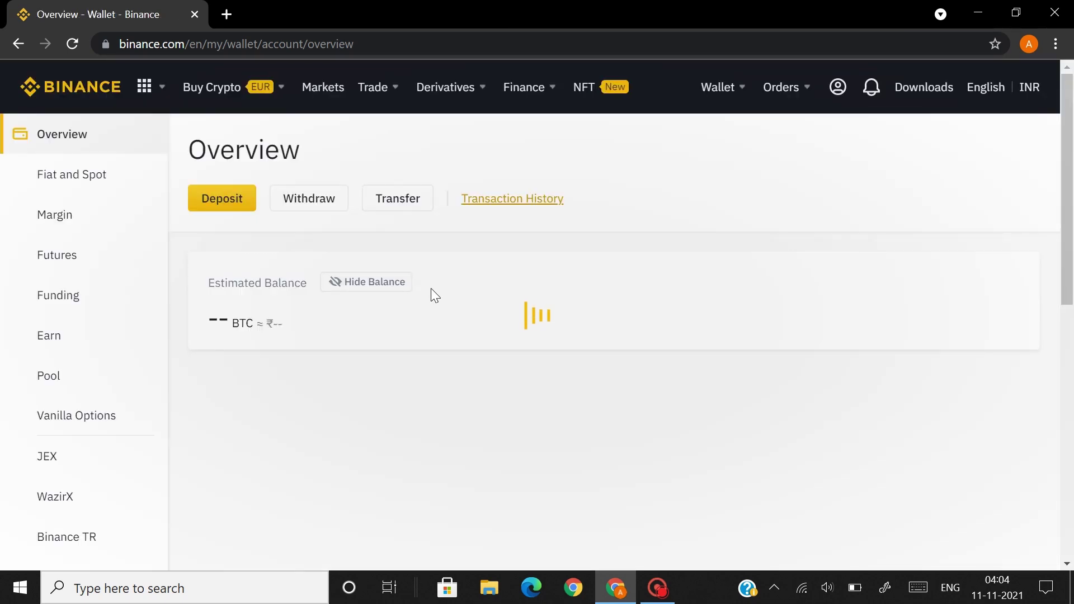
scroll(424, 234, down, 3)
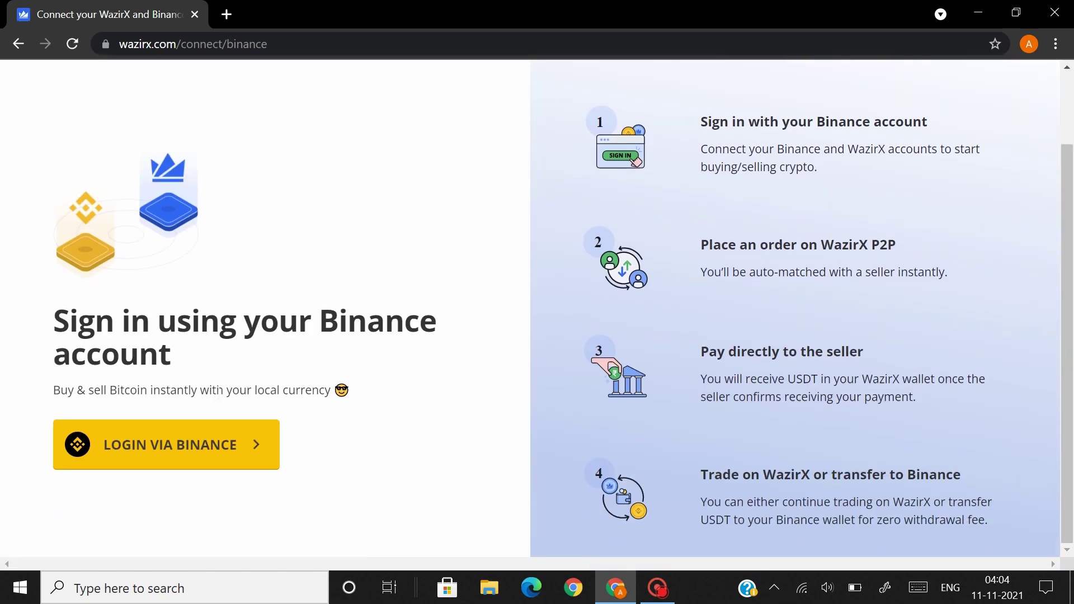
Log in to WazirX via Binance, agree to link the accounts, and enter the mobile OTP
click(157, 455)
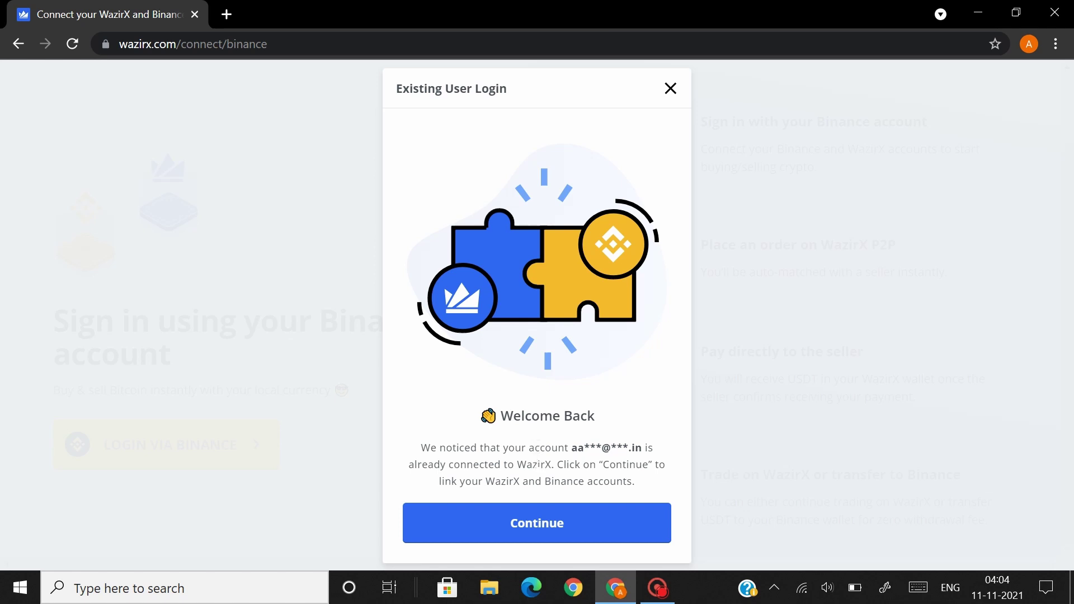
click(538, 524)
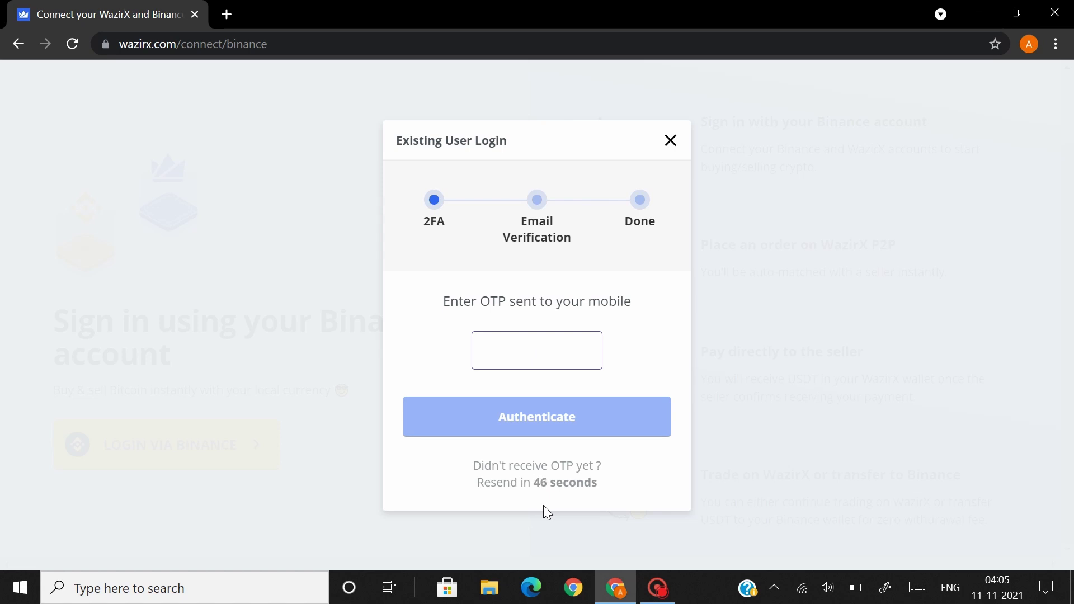
key(ctrl+v)
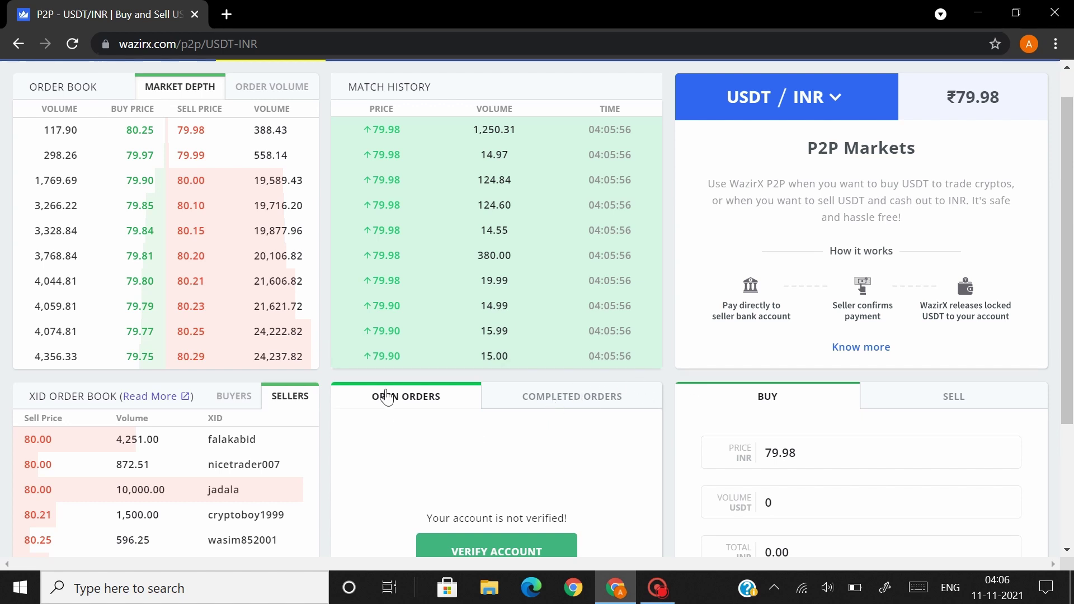
Finish linking and view the WazirX BTC/INR exchange page with the ₹17,766.09 portfolio
scroll(387, 397, up, 1)
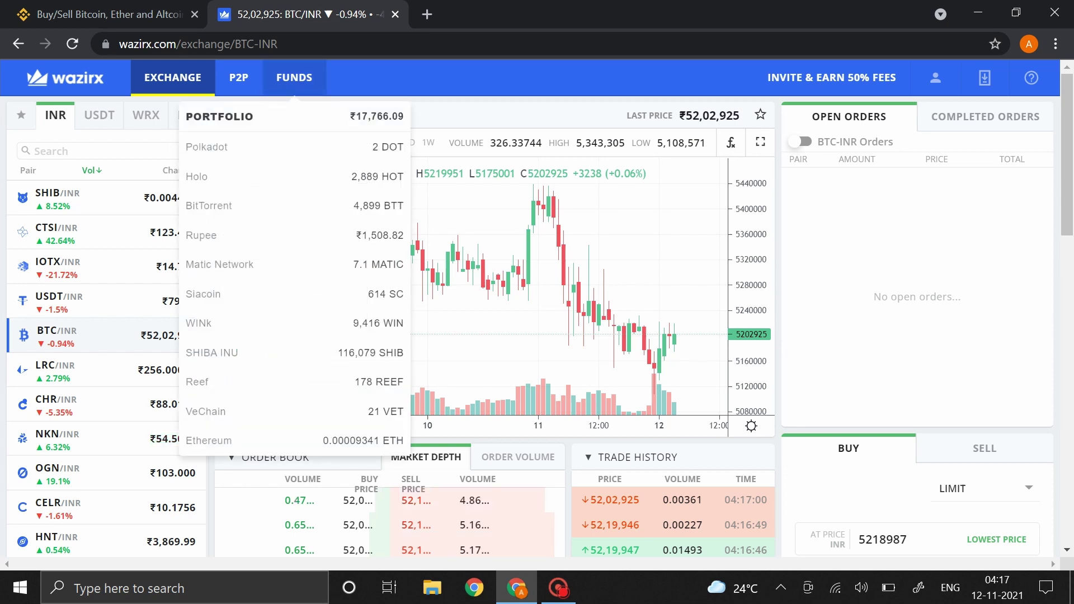
Start a WazirX Funds transfer to Binance with Polkadot as the coin
click(294, 77)
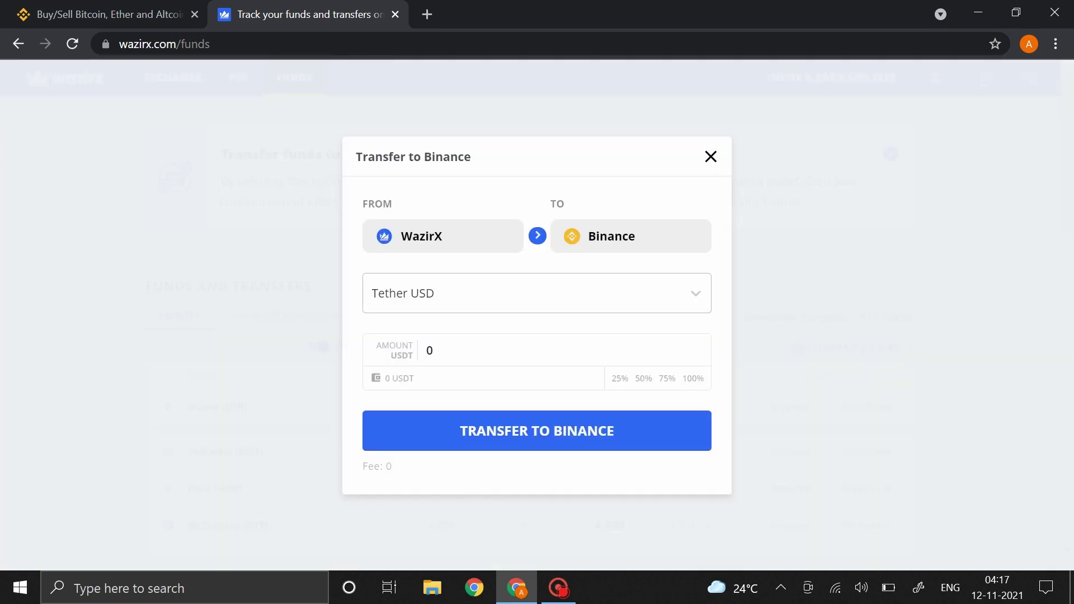
click(526, 293)
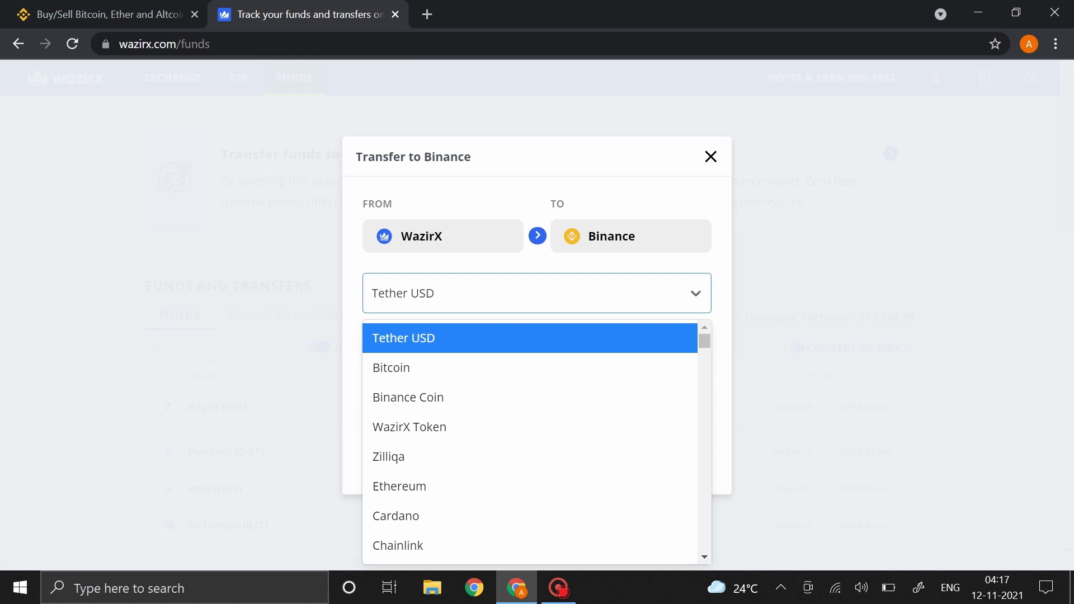
text(pol)
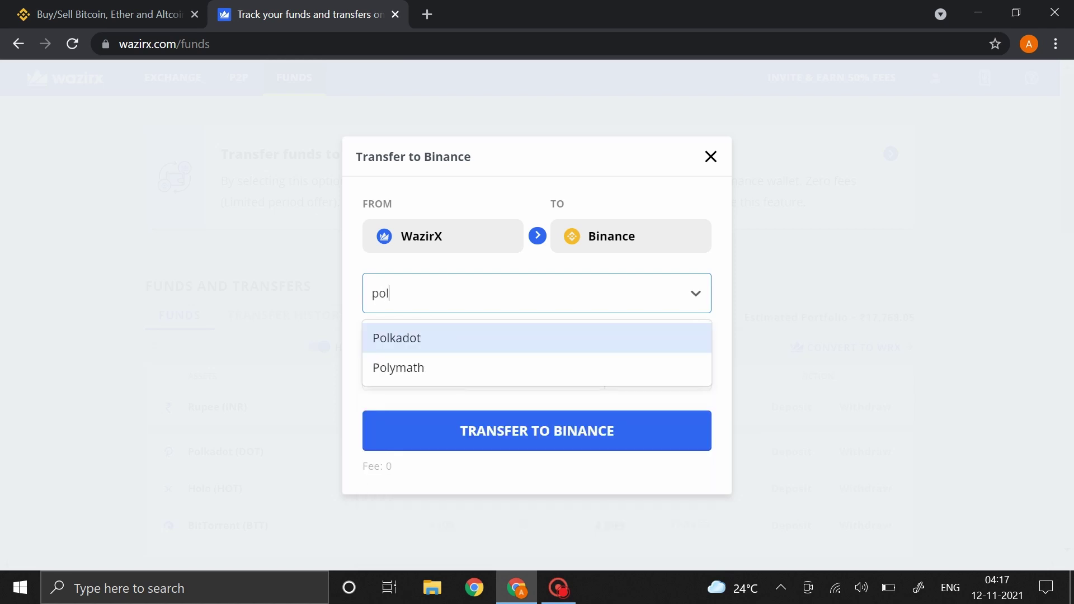
key(Return)
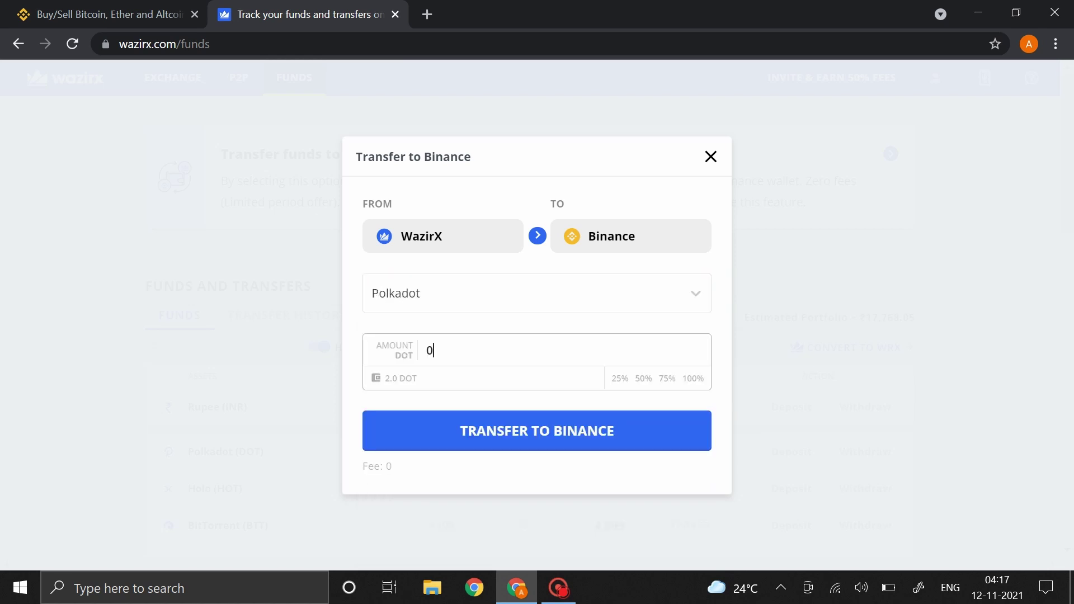
Send 1 DOT to Binance with the OTP, then switch to the Binance tab
click(430, 351)
text(1)
key(Return)
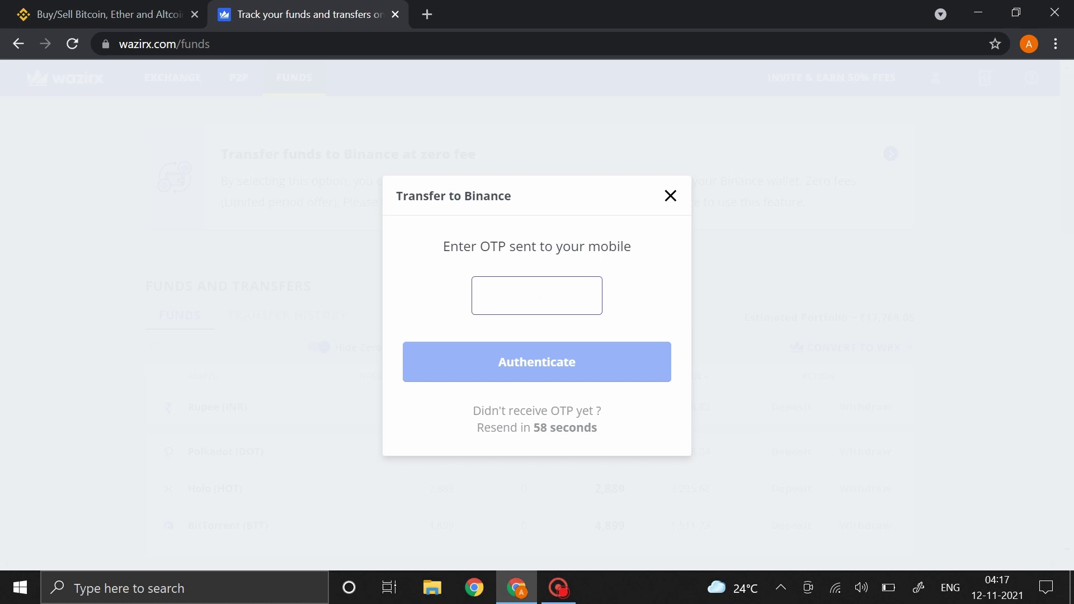
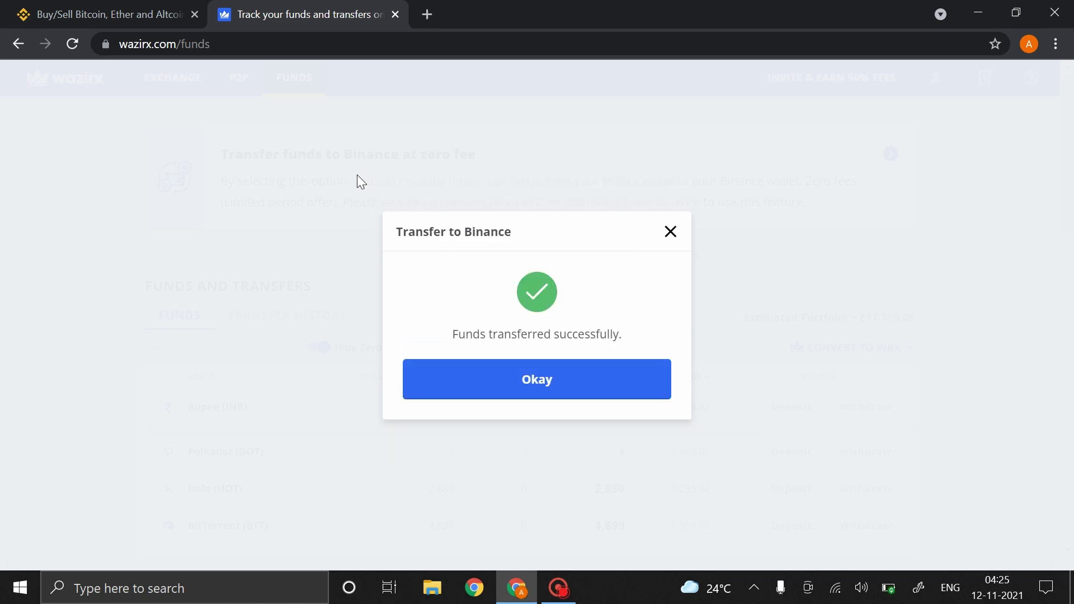
click(529, 382)
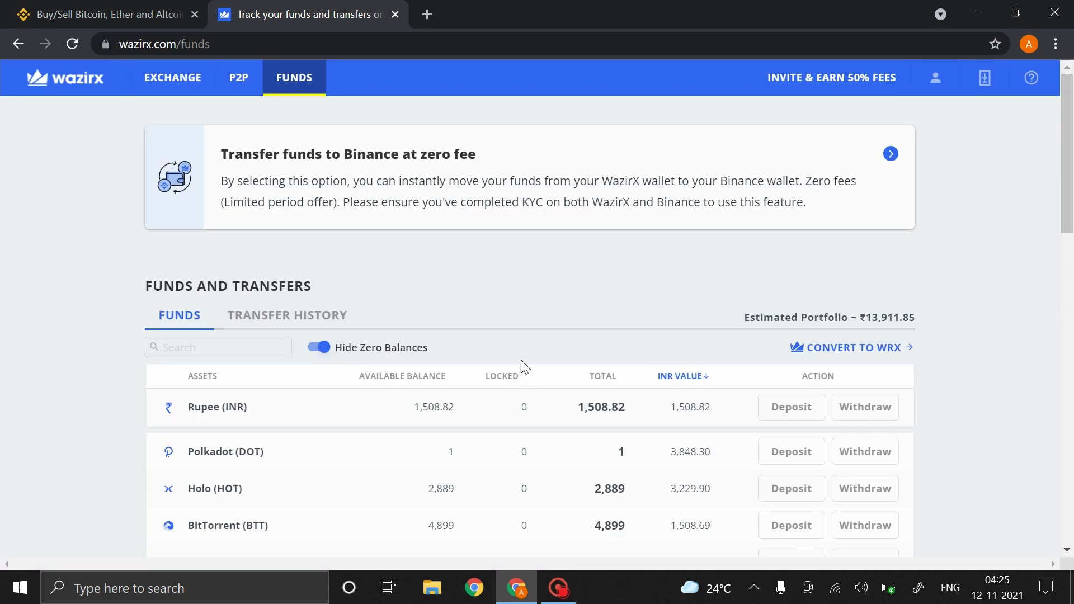
click(143, 12)
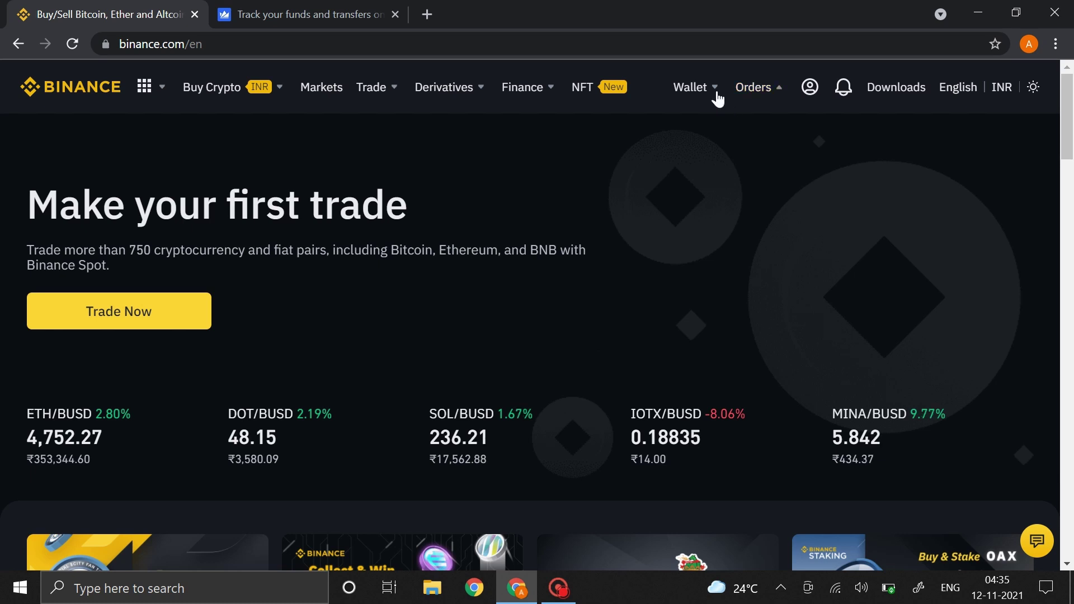
Check the Binance Fiat and Spot wallet shows 1 DOT, then go to the WazirX transfer page
mouse_move(718, 100)
click(732, 184)
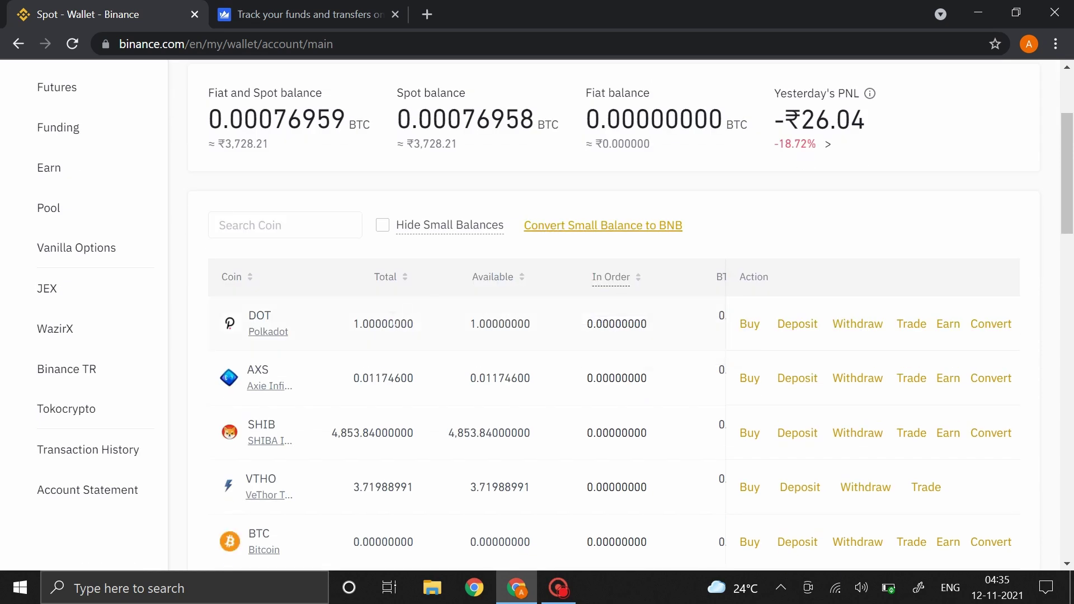
drag(353, 324, 406, 324)
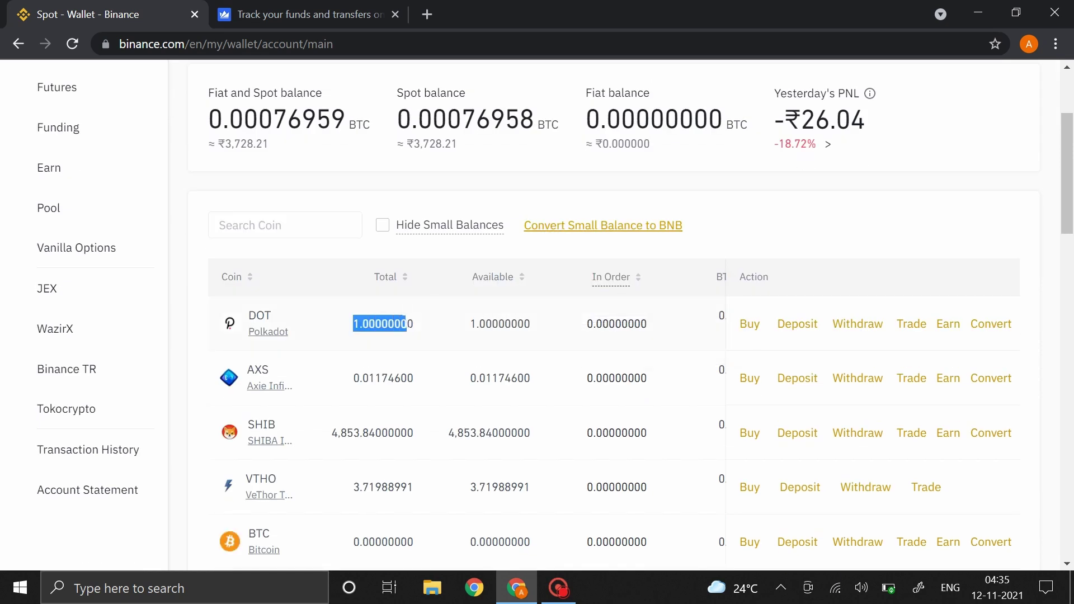
click(366, 320)
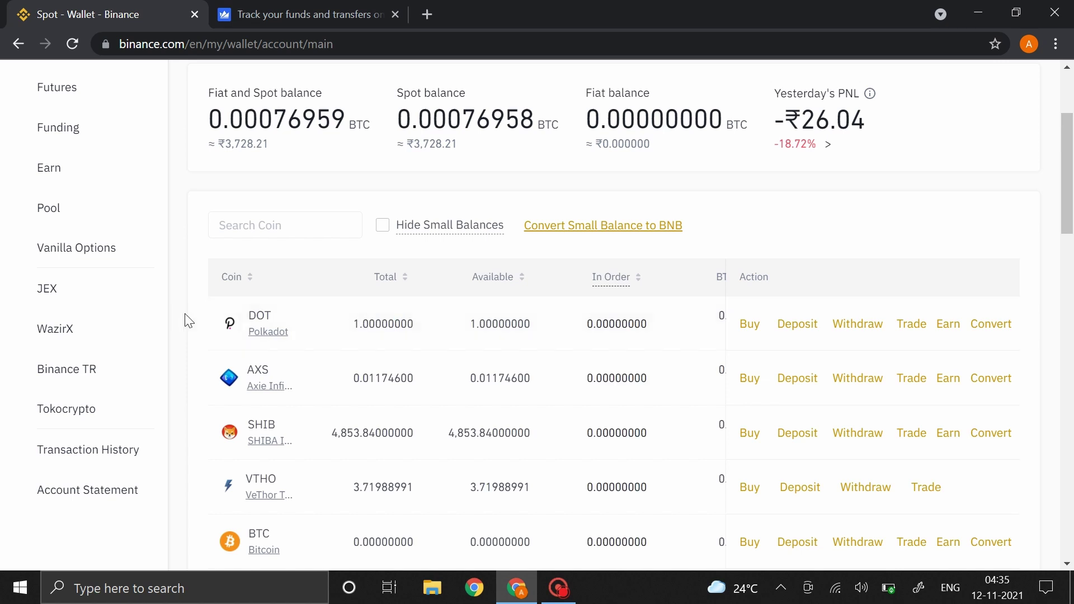
click(68, 328)
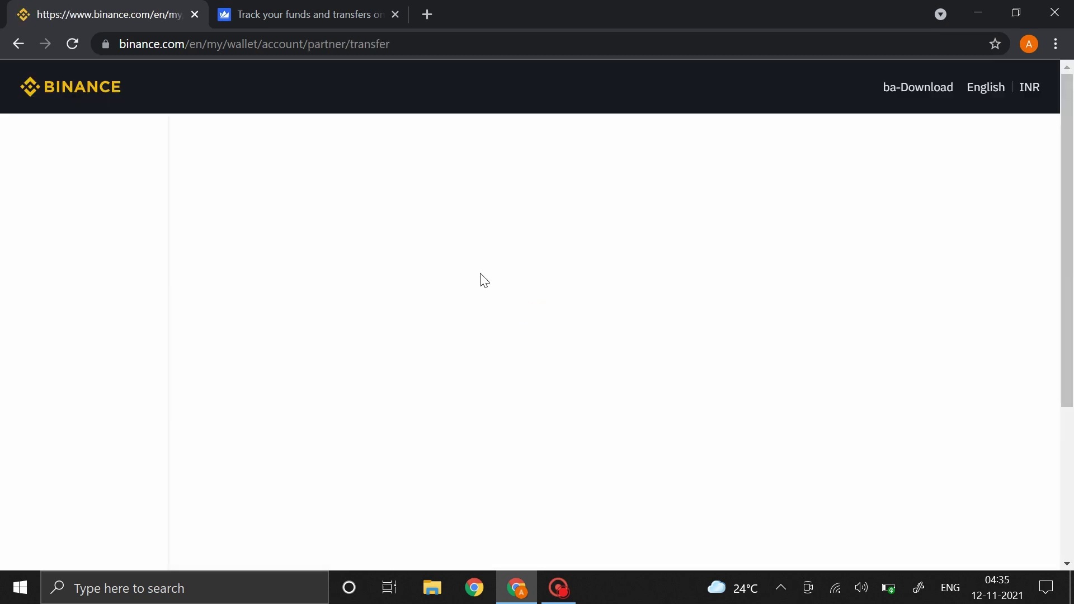
Set up a transfer of 1 DOT Polkadot to WazirX and confirm it
click(764, 383)
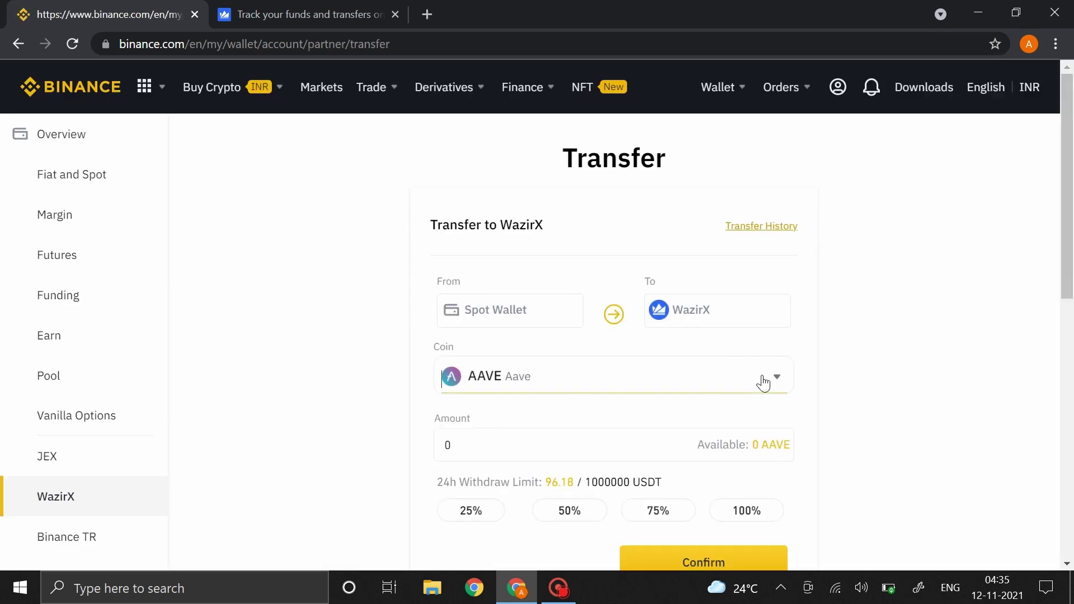
click(764, 383)
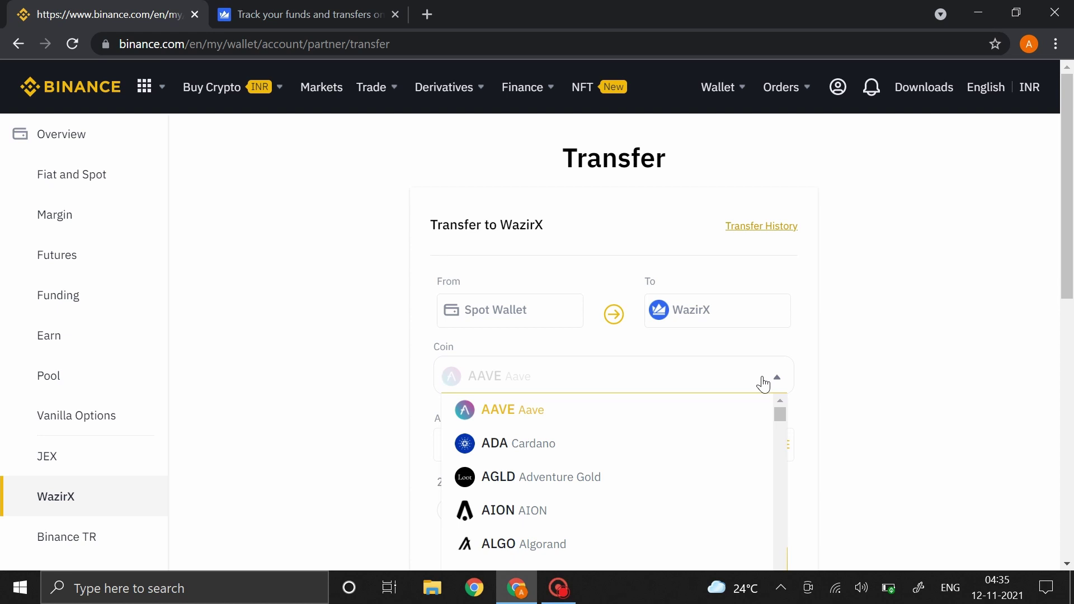
text(pol)
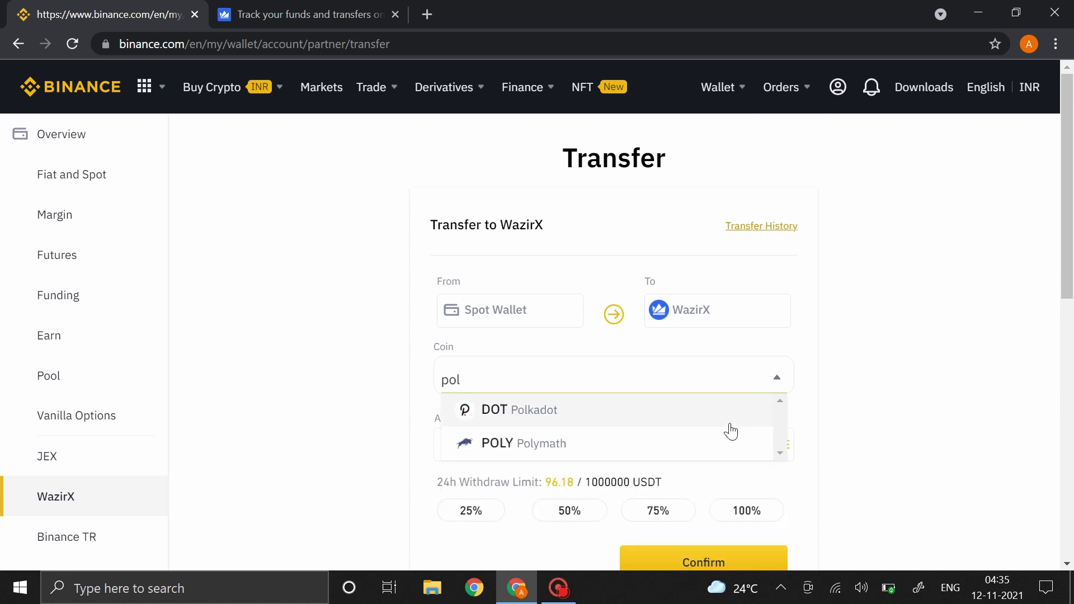
click(724, 425)
click(664, 450)
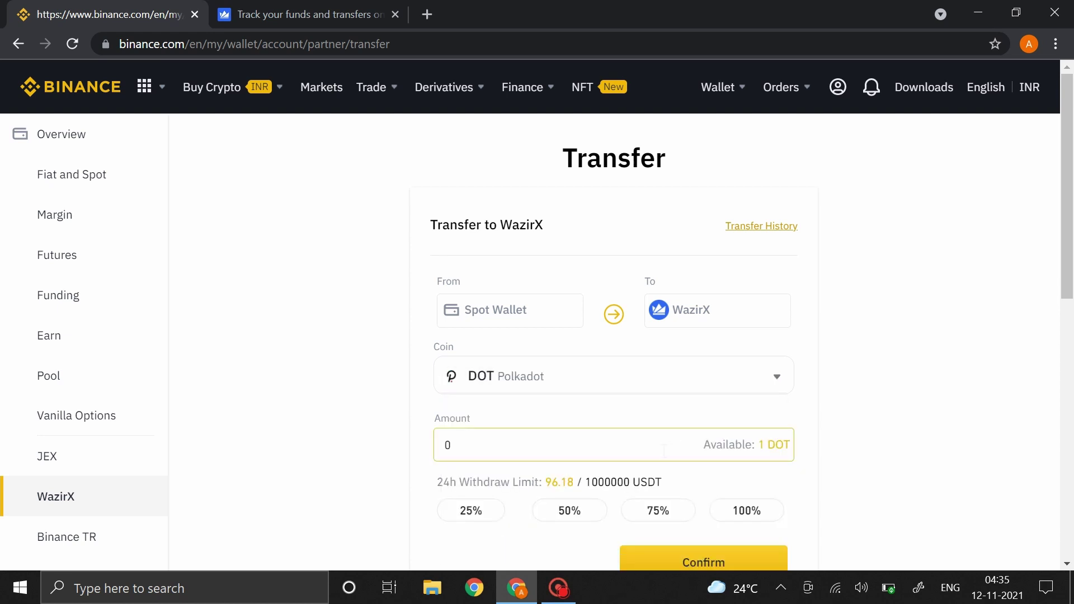
text(0)
key(BackSpace)
text(1)
scroll(703, 448, down, 2)
click(722, 479)
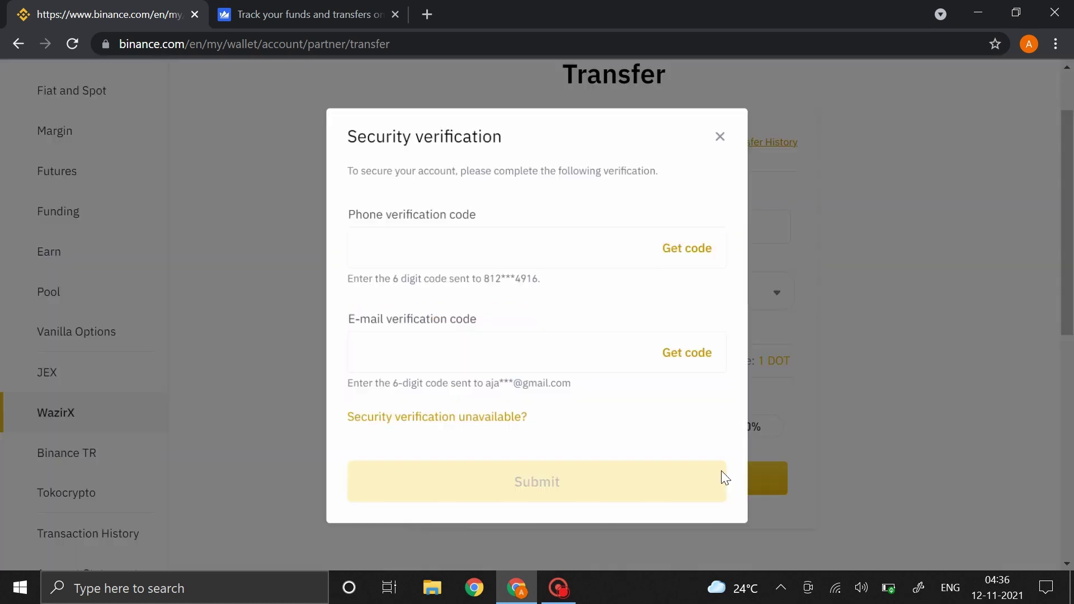
Enter the phone and email verification codes and submit the transfer
click(588, 238)
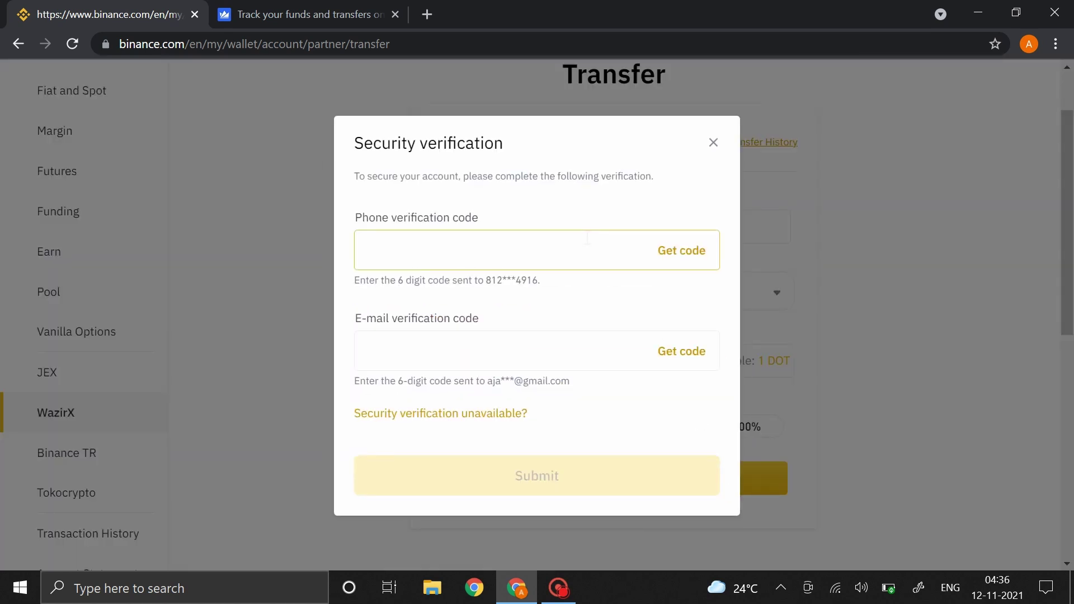
click(663, 261)
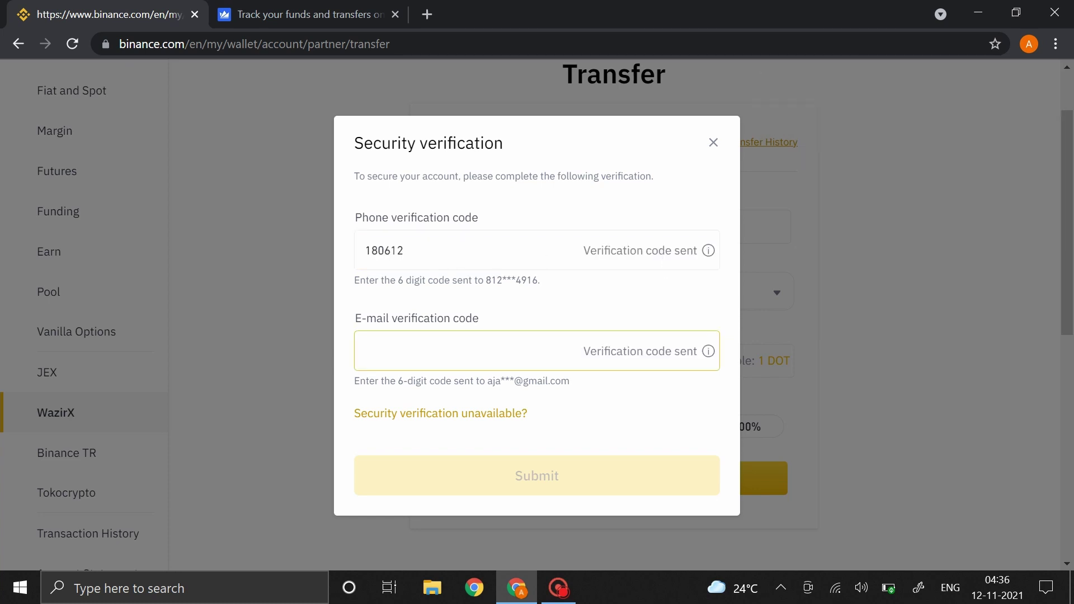
click(532, 475)
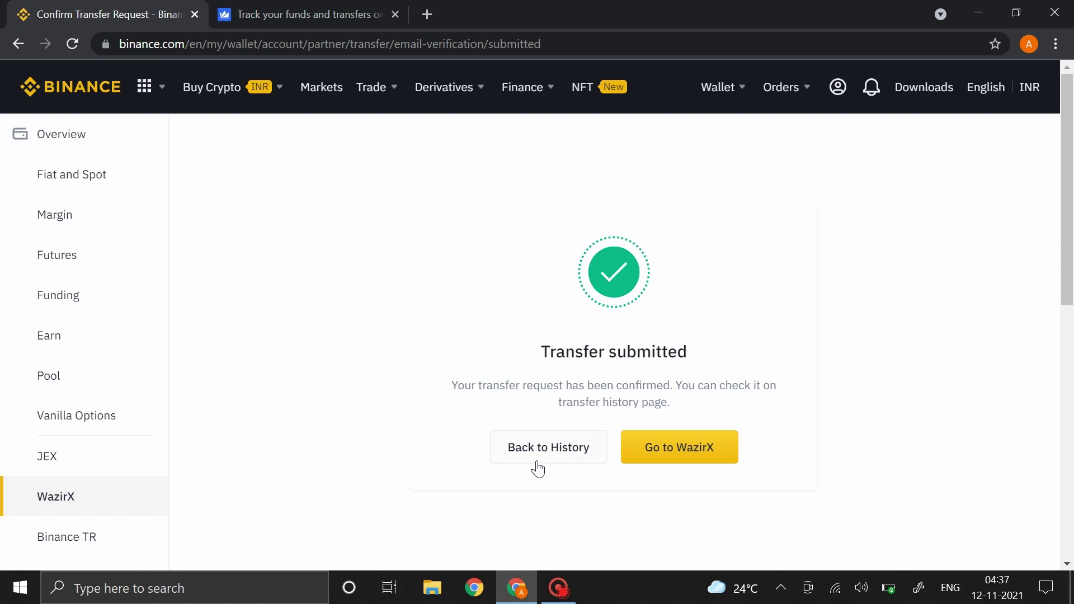
Return to WazirX Funds and check Polkadot's available balance of 2 DOT (₹7,696.14)
click(280, 13)
scroll(498, 361, down, 1)
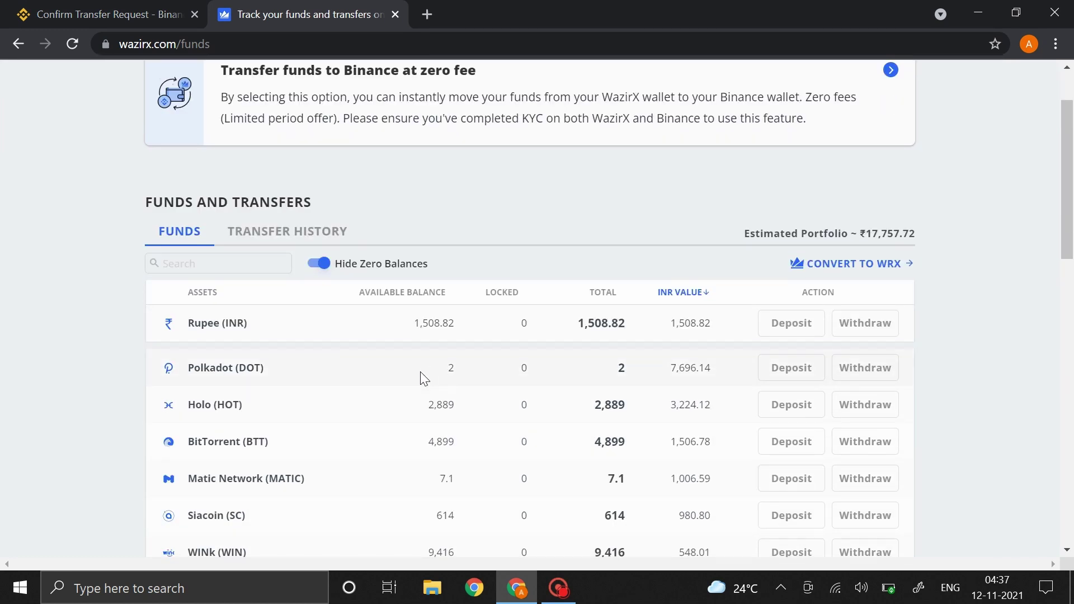
double_click(452, 368)
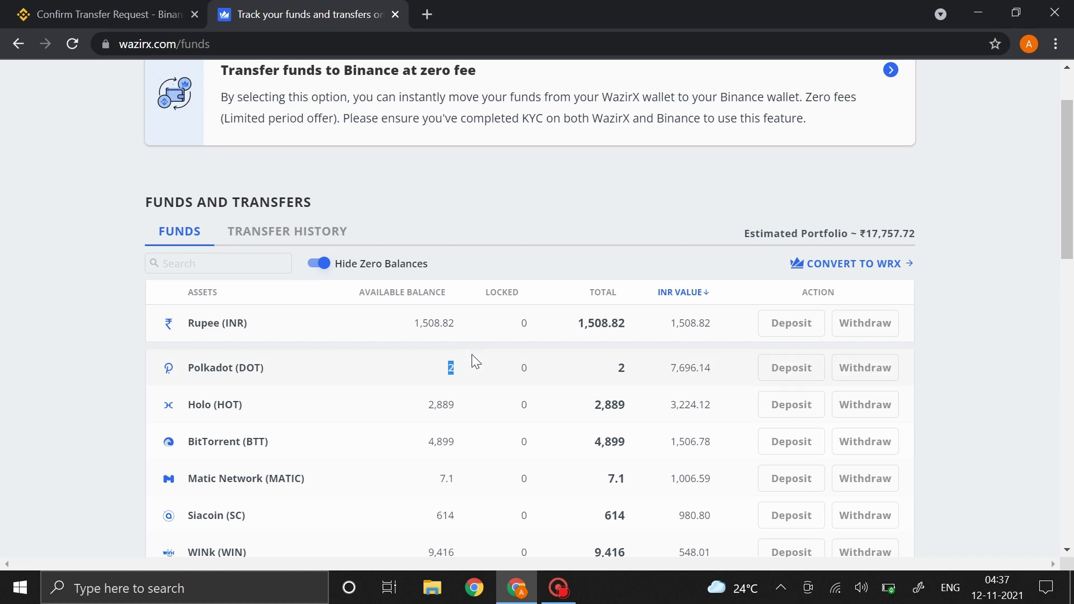